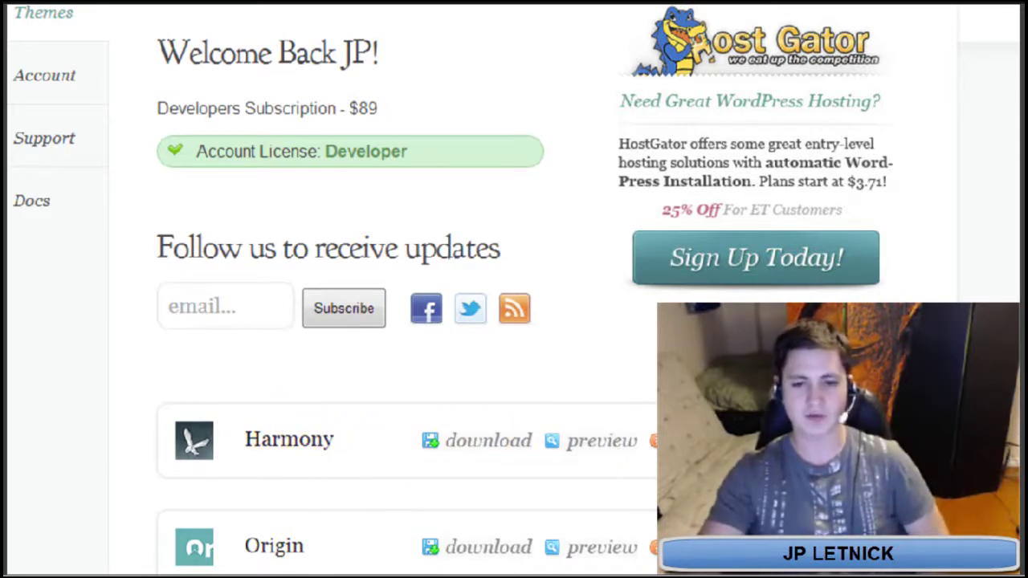
Download the Harmony theme package (Harmony.zip) from Elegant Themes
{"action": "left_click", "coordinate": [464, 443]}
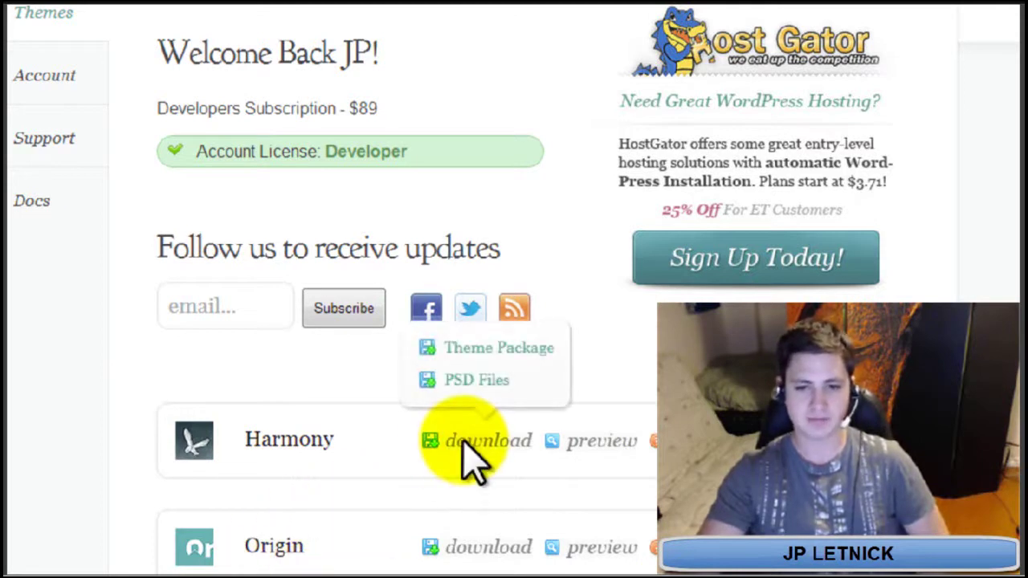
{"action": "left_click", "coordinate": [487, 351]}
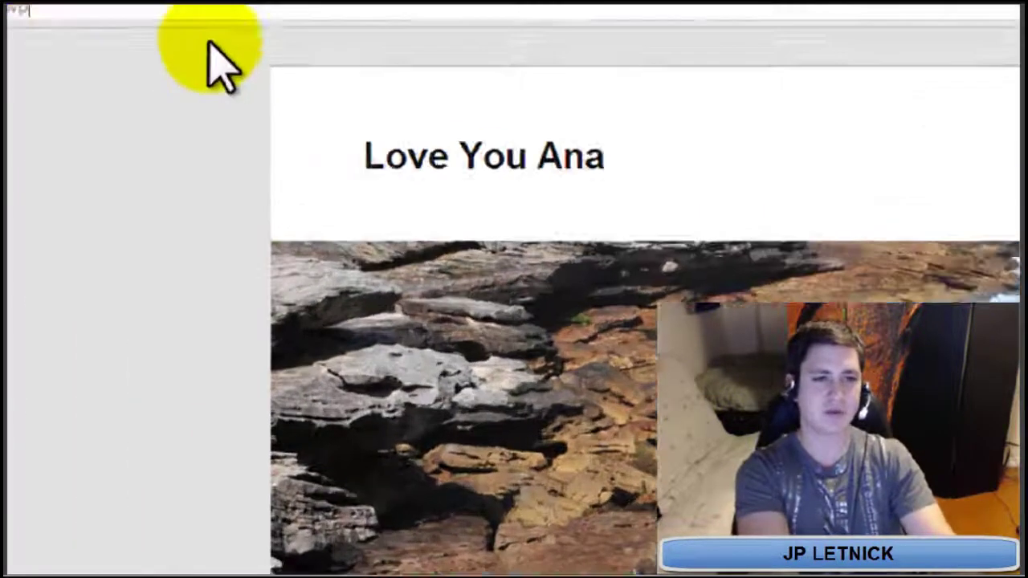
Go to the site's /wp-admin page and log in with the admin account credentials
{"action": "type", "text": "/wp-admin"}
{"action": "key", "text": "Return"}
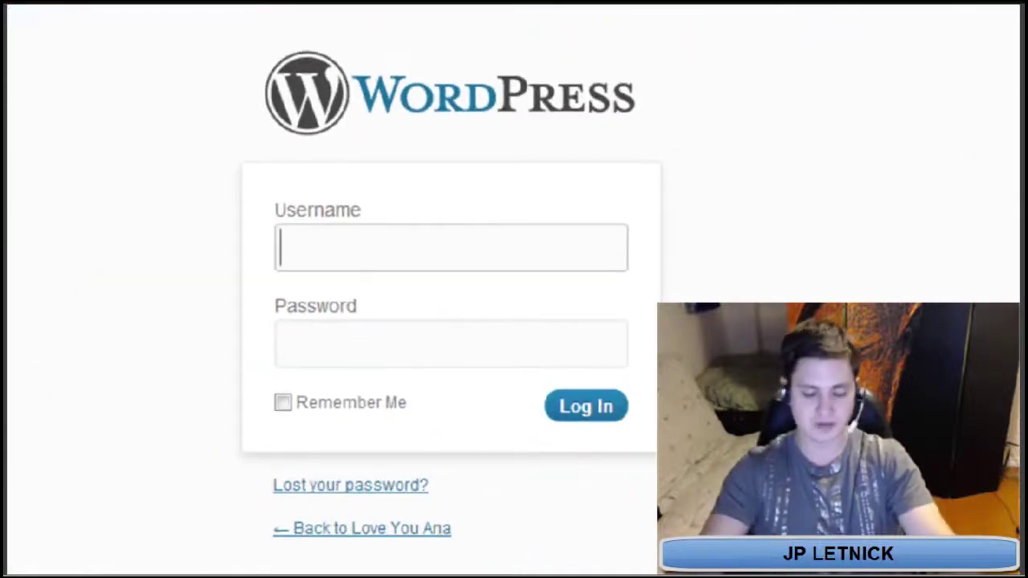
{"action": "type", "text": "admin"}
{"action": "key", "text": "Tab"}
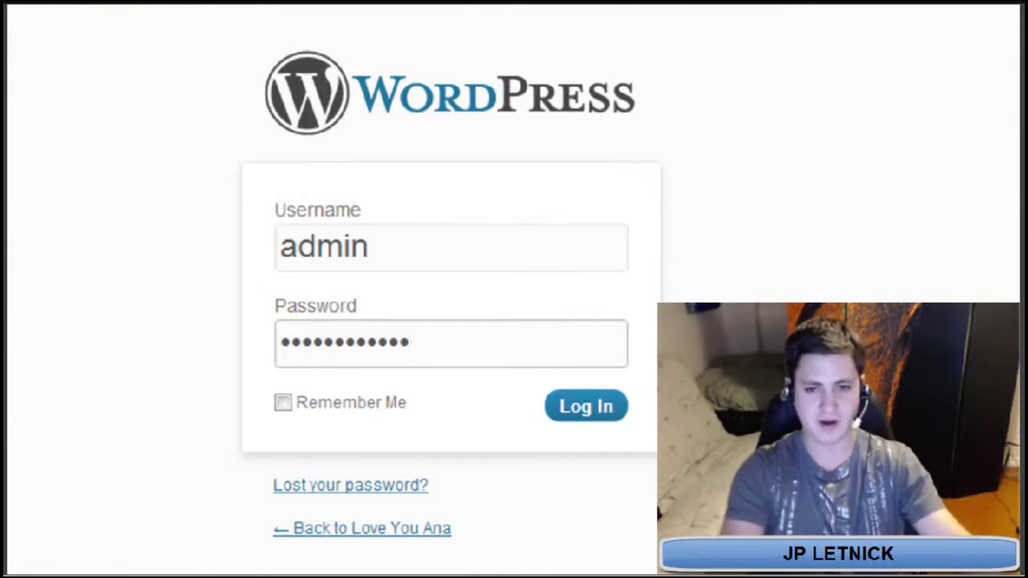
{"action": "key", "text": "Return"}
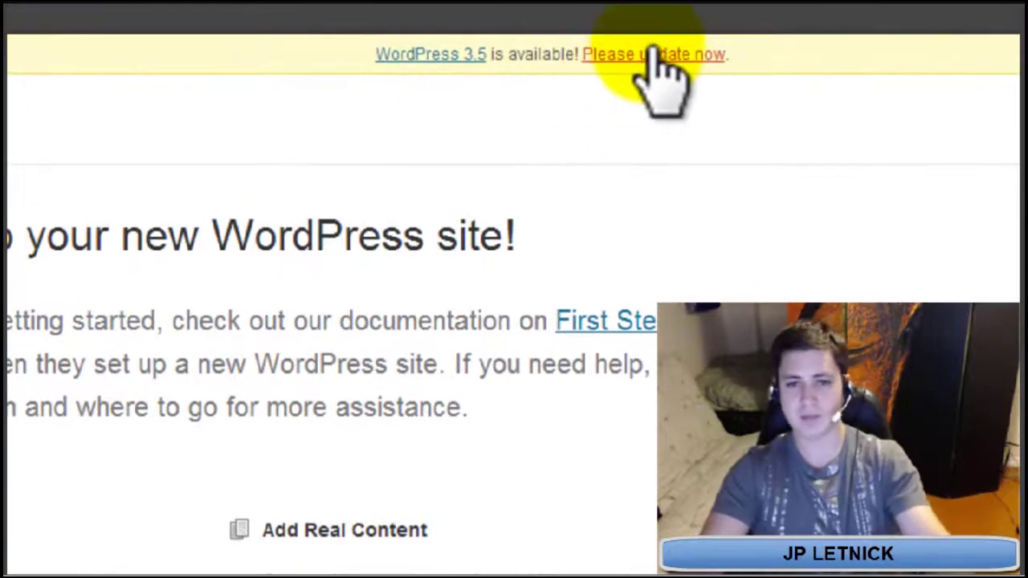
Run the automatic core update to WordPress 3.5 from the update notice
{"action": "left_click", "coordinate": [652, 53]}
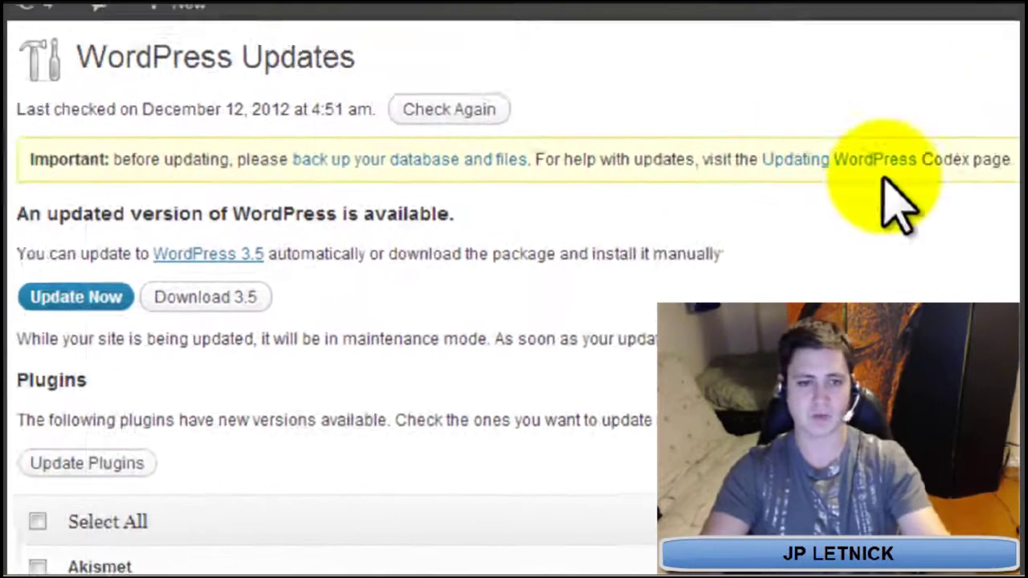
{"action": "left_click", "coordinate": [154, 303]}
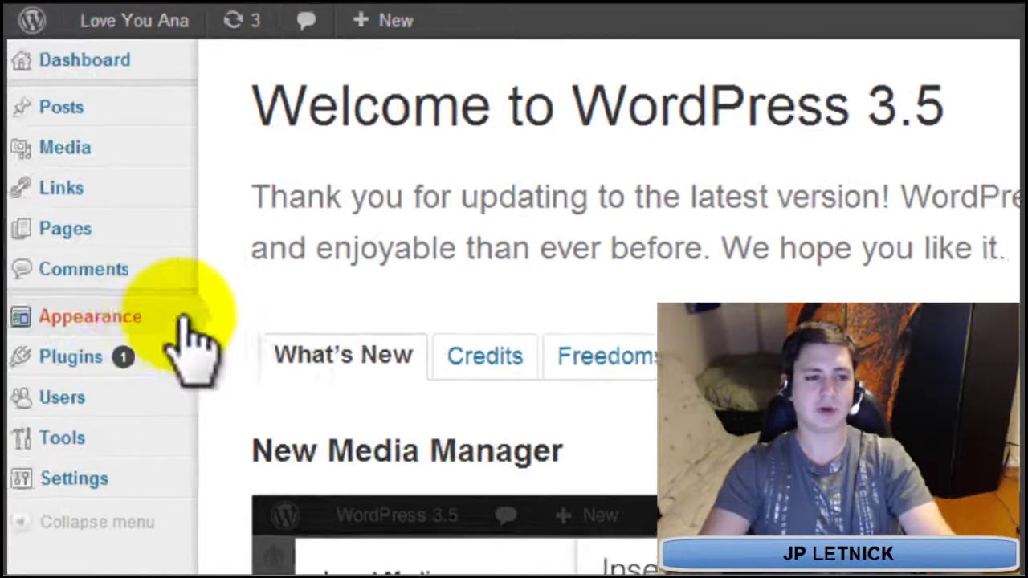
{"action": "mouse_move", "coordinate": [159, 313]}
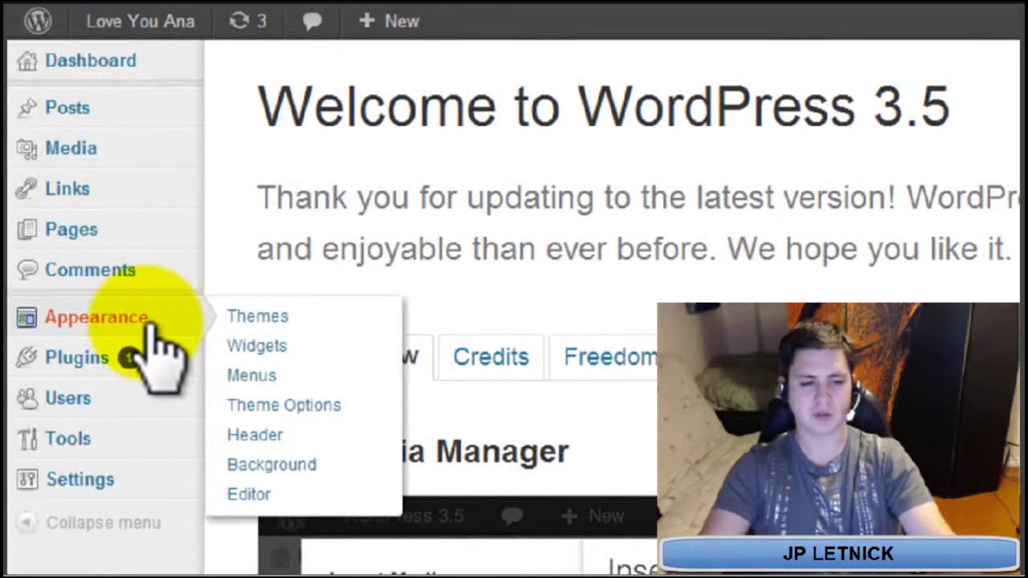
Reach the Appearance > Themes > Install Themes Upload form and browse for a theme zip
{"action": "left_click", "coordinate": [265, 317]}
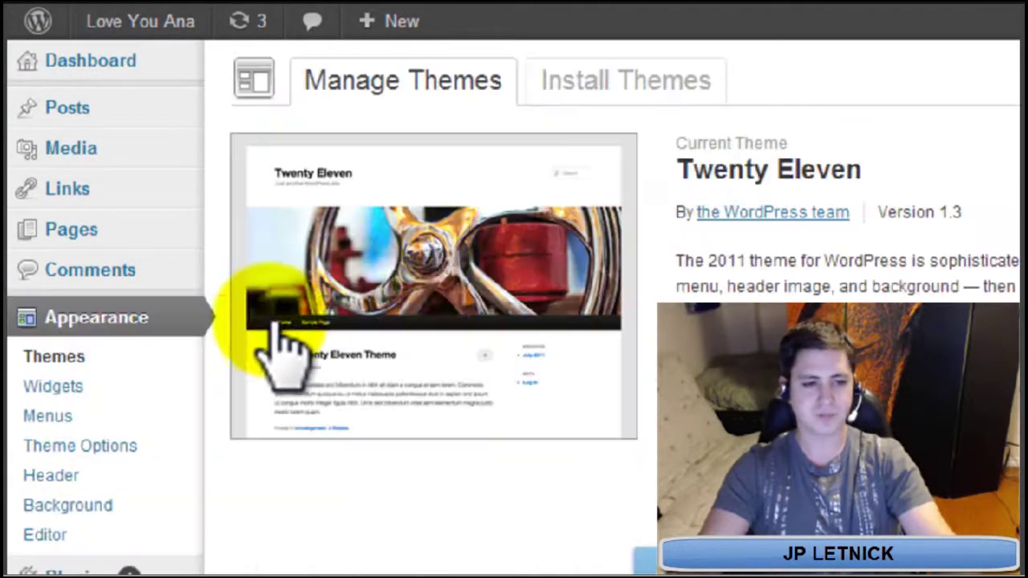
{"action": "left_click", "coordinate": [666, 80]}
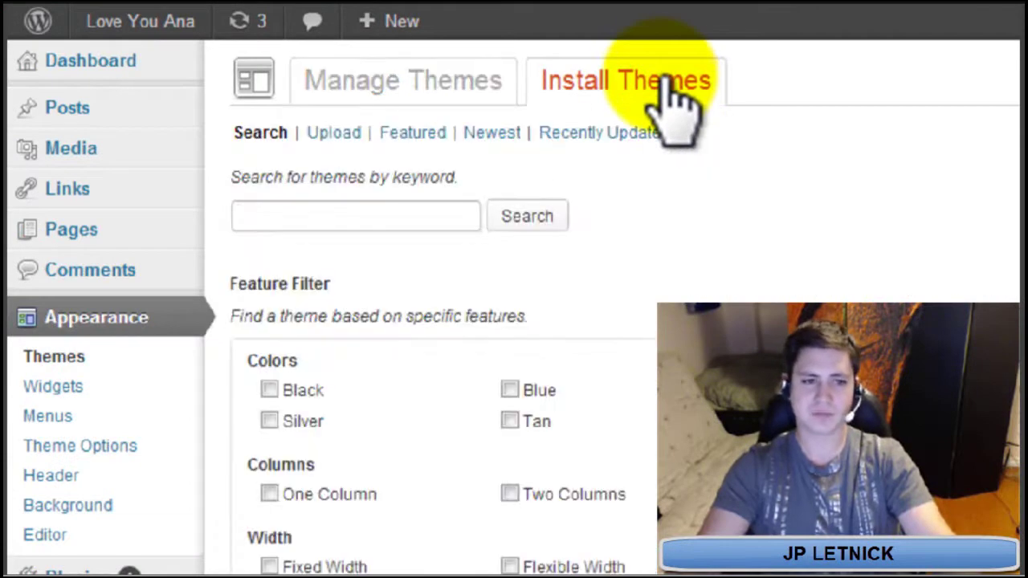
{"action": "left_click", "coordinate": [336, 133]}
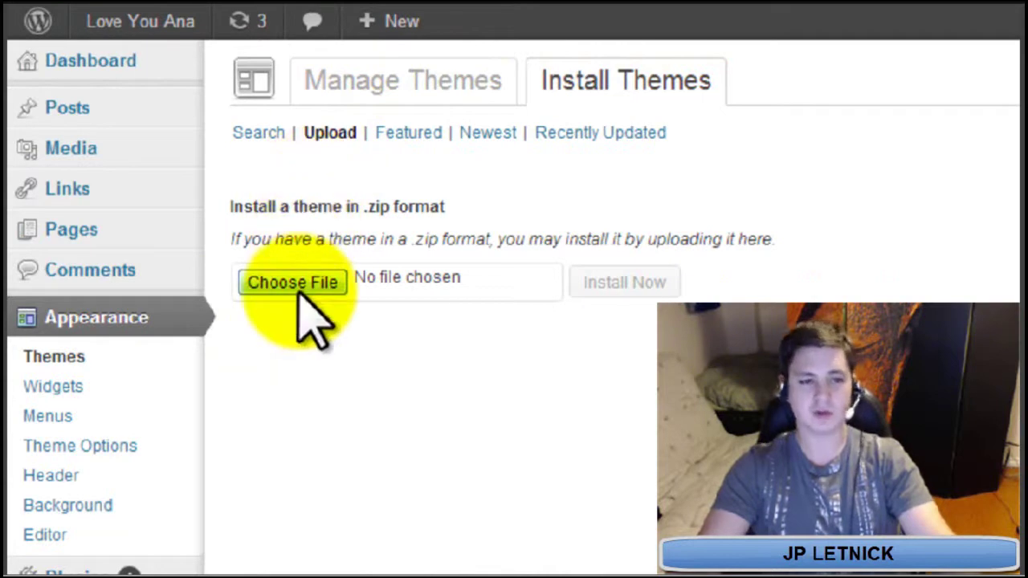
{"action": "left_click", "coordinate": [299, 292]}
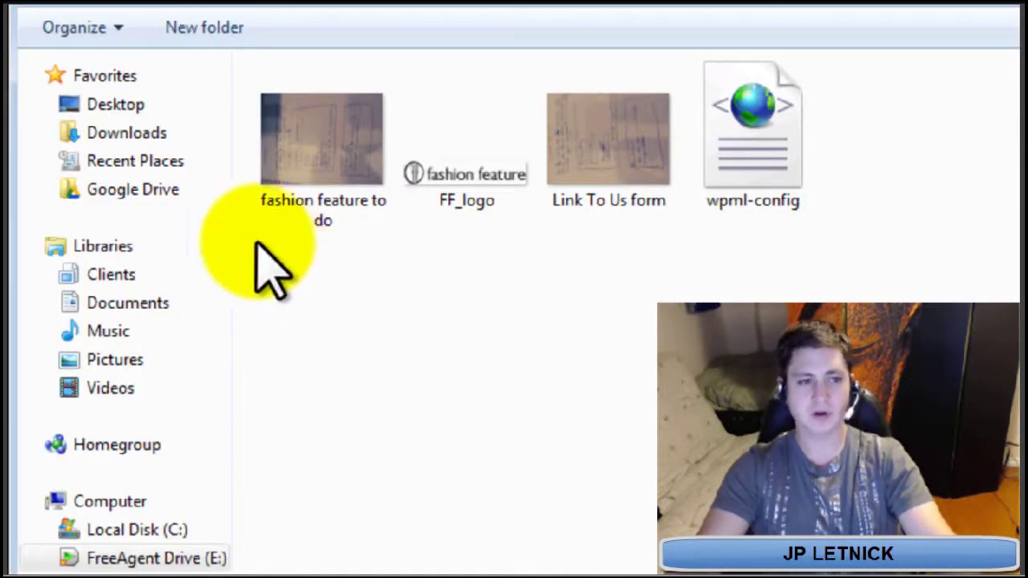
Pick Harmony.zip from the Downloads folder in the Open dialog
{"action": "left_click", "coordinate": [160, 141]}
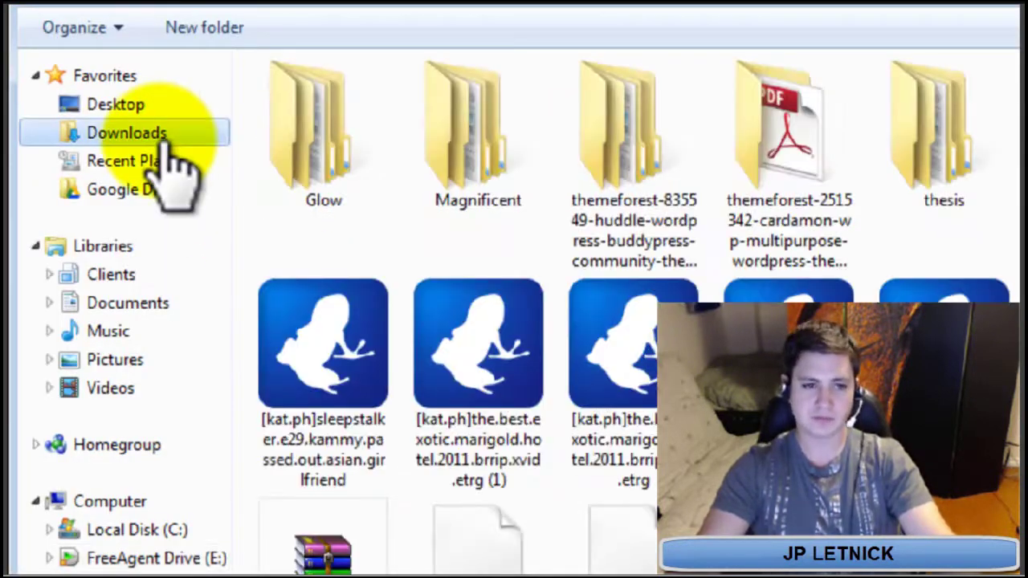
{"action": "left_click", "coordinate": [586, 345]}
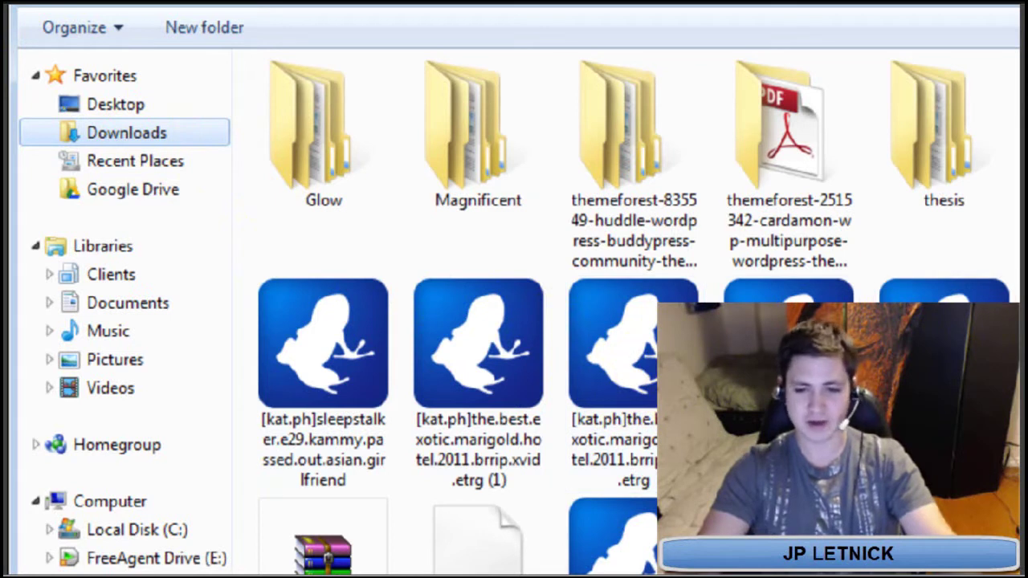
{"action": "scroll", "coordinate": [633, 313], "scroll_direction": "down", "scroll_amount": 5}
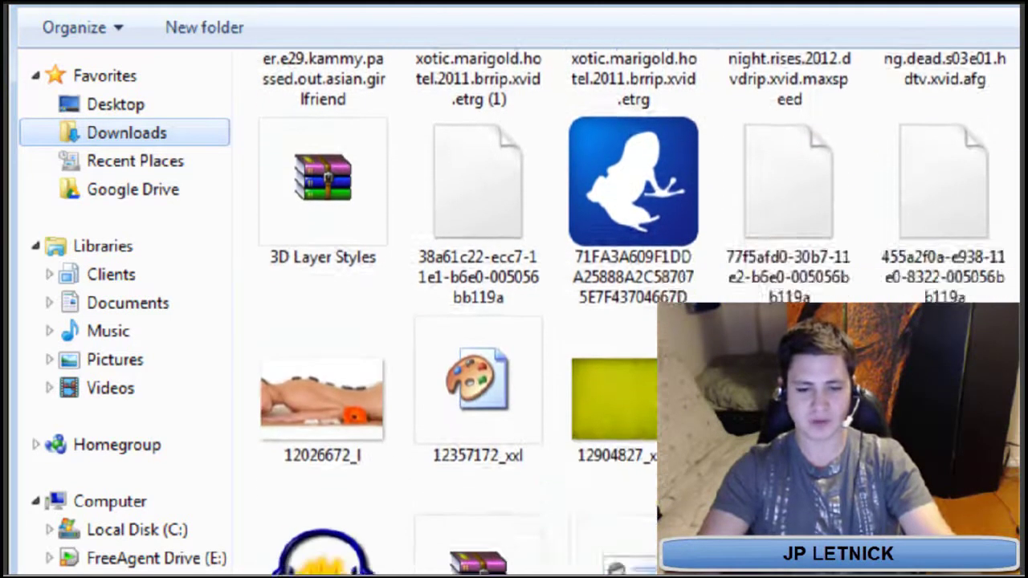
{"action": "scroll", "coordinate": [656, 514], "scroll_direction": "down", "scroll_amount": 10}
{"action": "scroll", "coordinate": [656, 514], "scroll_direction": "down", "scroll_amount": 4}
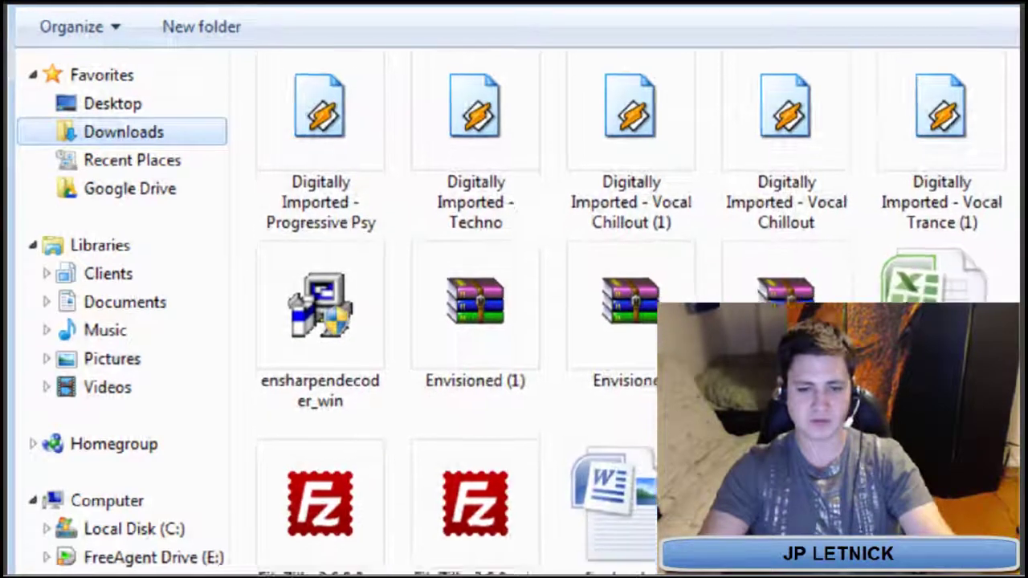
{"action": "scroll", "coordinate": [450, 153], "scroll_direction": "down", "scroll_amount": 5}
{"action": "left_click", "coordinate": [450, 151]}
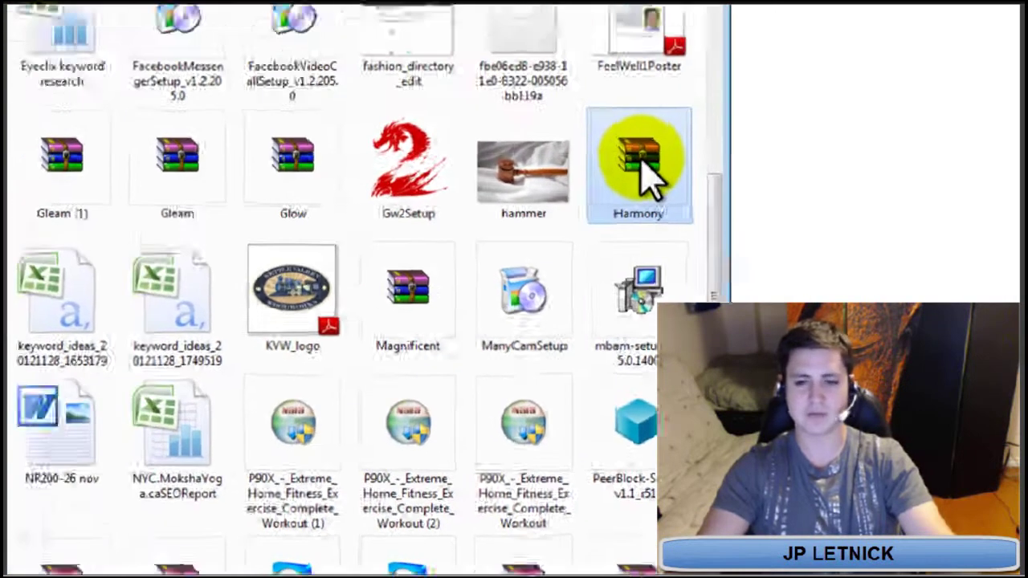
{"action": "double_click", "coordinate": [470, 112]}
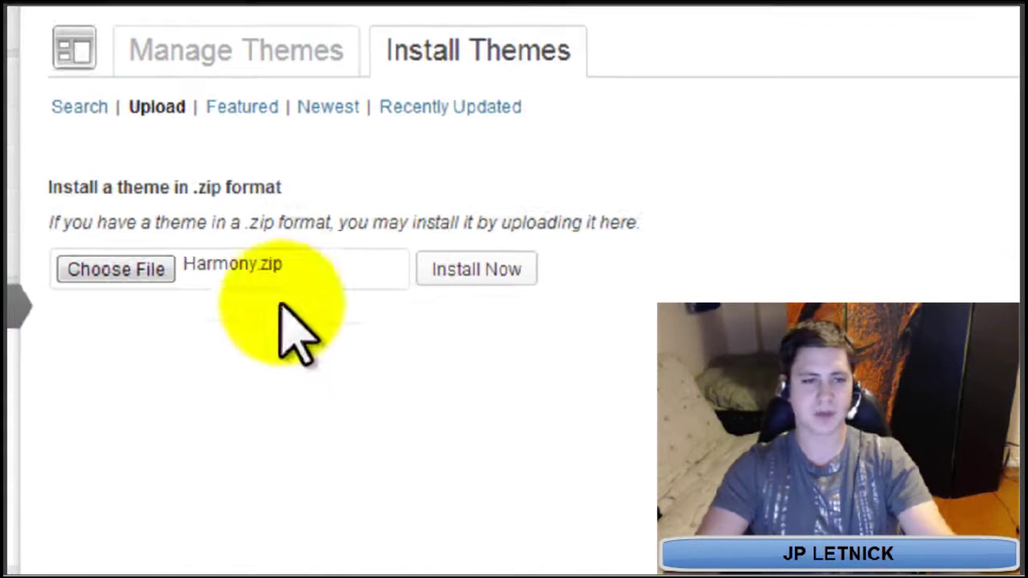
Install and activate the Harmony theme, then dismiss the Customizer and Saving Widgets notices
{"action": "left_click", "coordinate": [486, 282]}
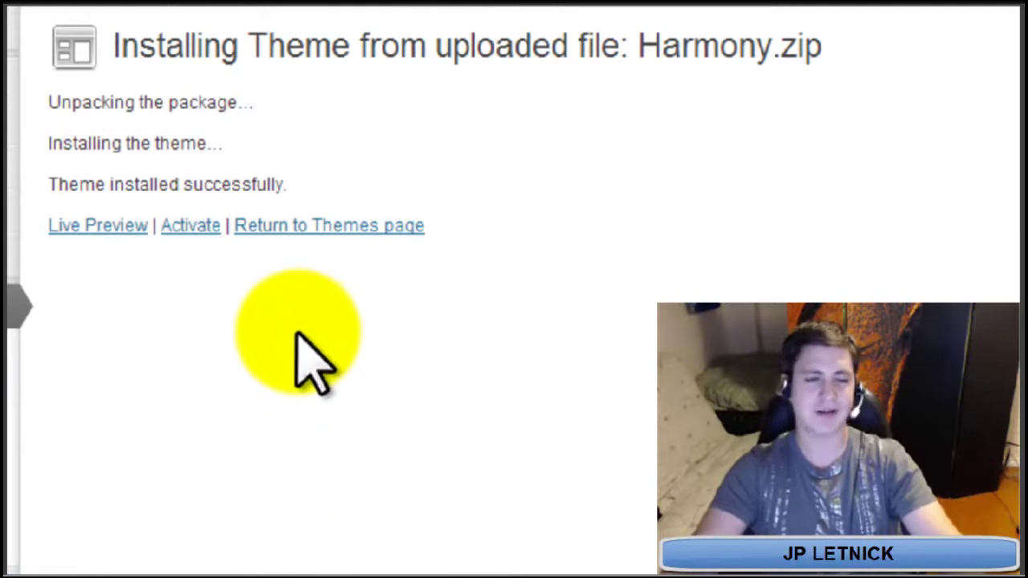
{"action": "left_click", "coordinate": [190, 227]}
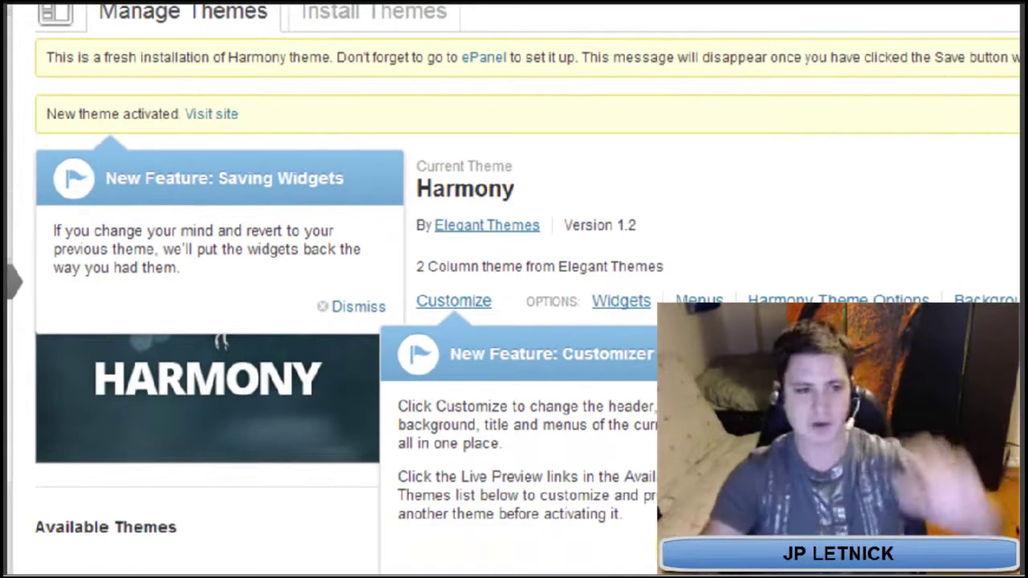
{"action": "left_click", "coordinate": [670, 549]}
{"action": "left_click", "coordinate": [356, 307]}
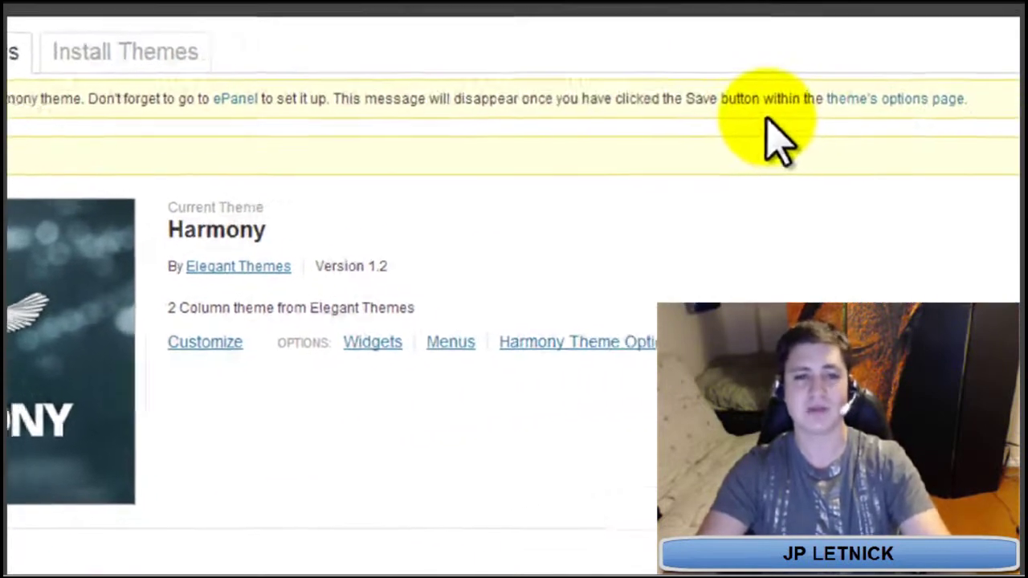
In Harmony's ePanel, enable 'Use excerpts when defined' and save the options
{"action": "left_click", "coordinate": [888, 109]}
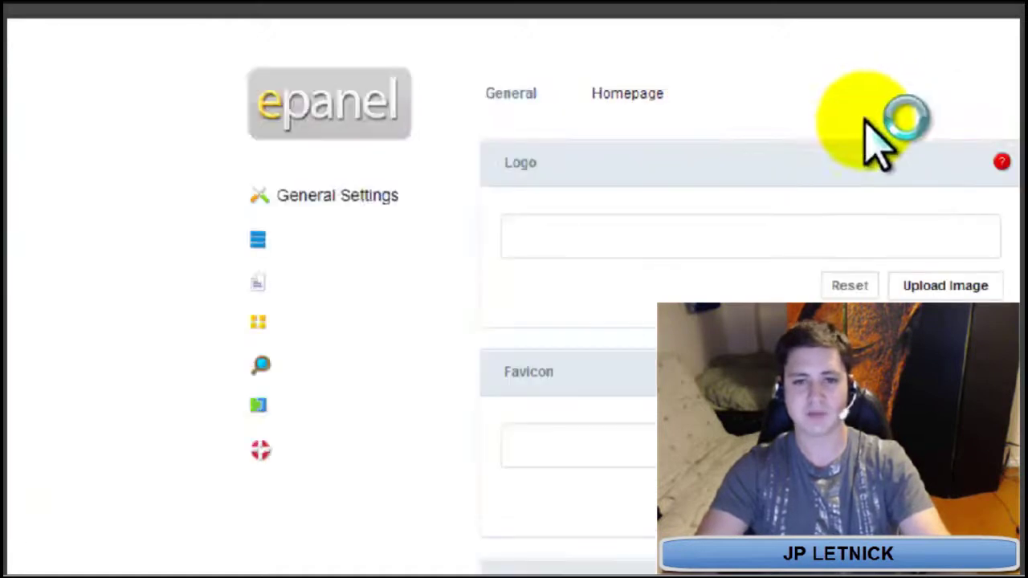
{"action": "scroll", "coordinate": [725, 246], "scroll_direction": "down", "scroll_amount": 10}
{"action": "scroll", "coordinate": [393, 319], "scroll_direction": "down", "scroll_amount": 10}
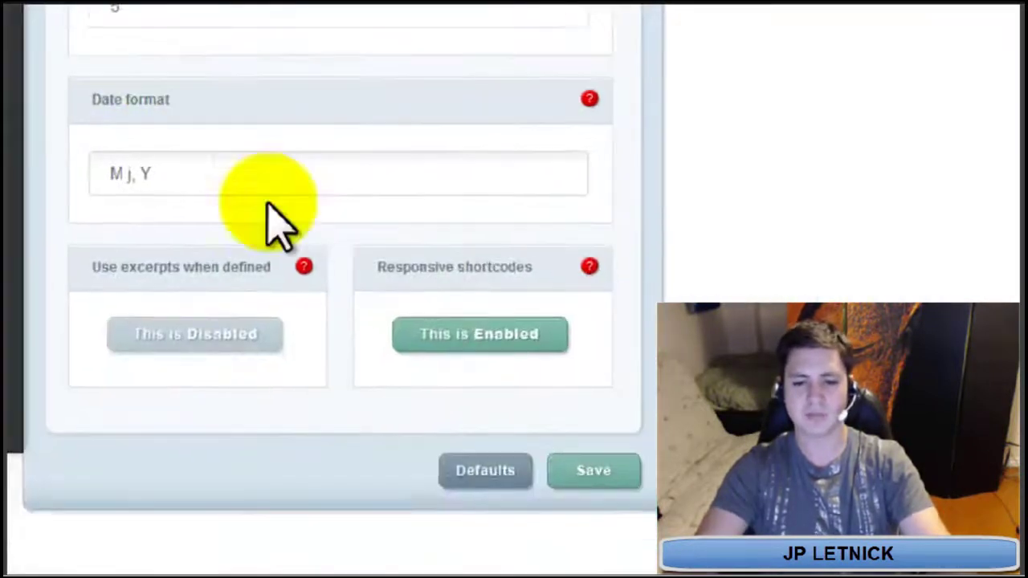
{"action": "left_click", "coordinate": [204, 337]}
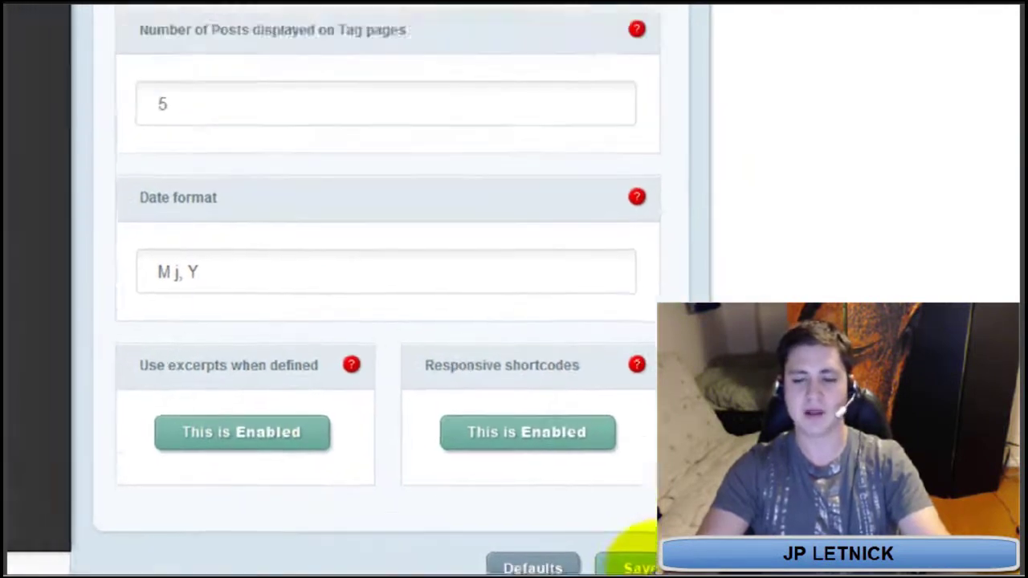
{"action": "left_click", "coordinate": [584, 462]}
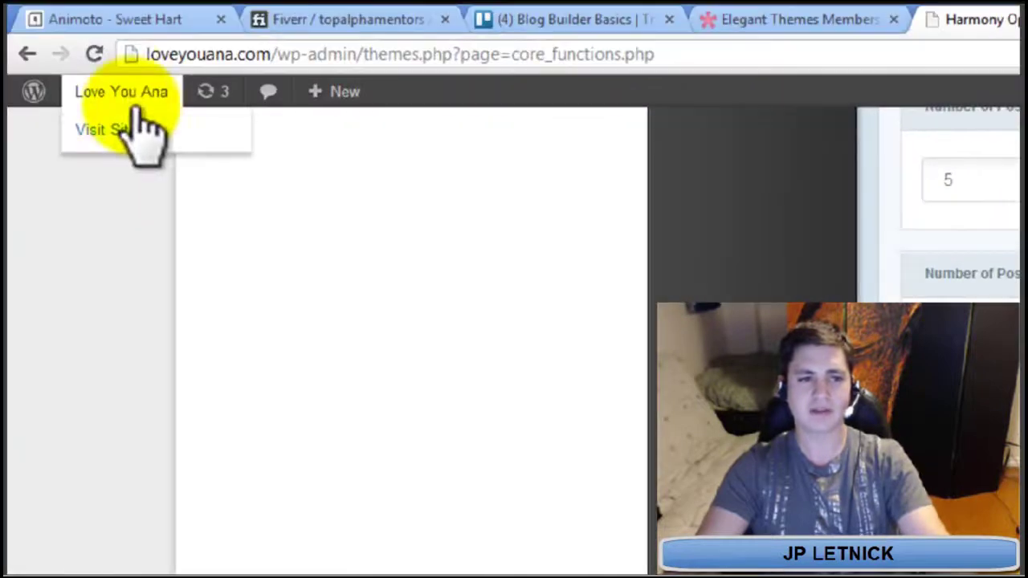
View the Love You Ana front page in a new tab, scrolling through the Harmony design
{"action": "right_click", "coordinate": [133, 94]}
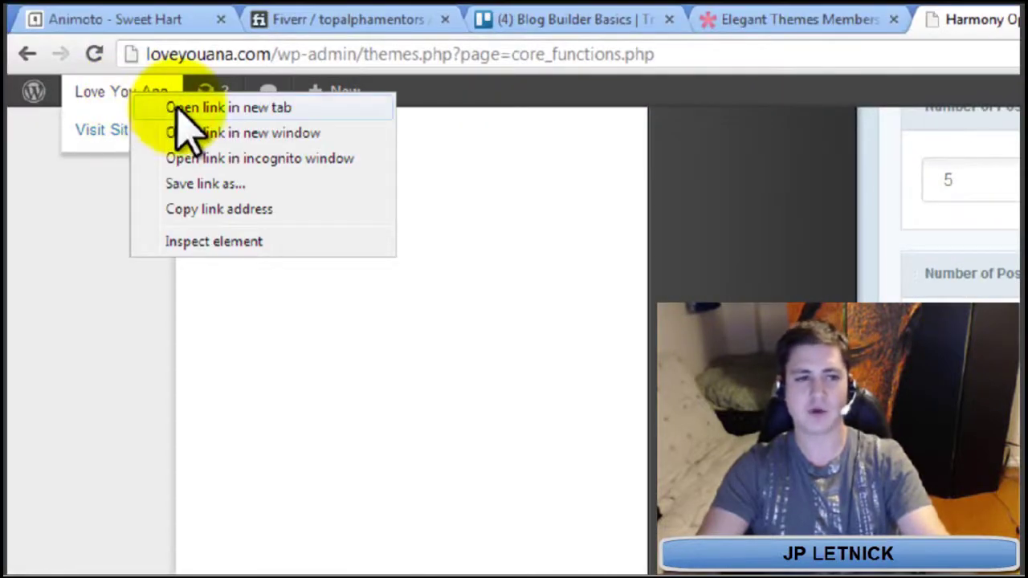
{"action": "left_click", "coordinate": [176, 107]}
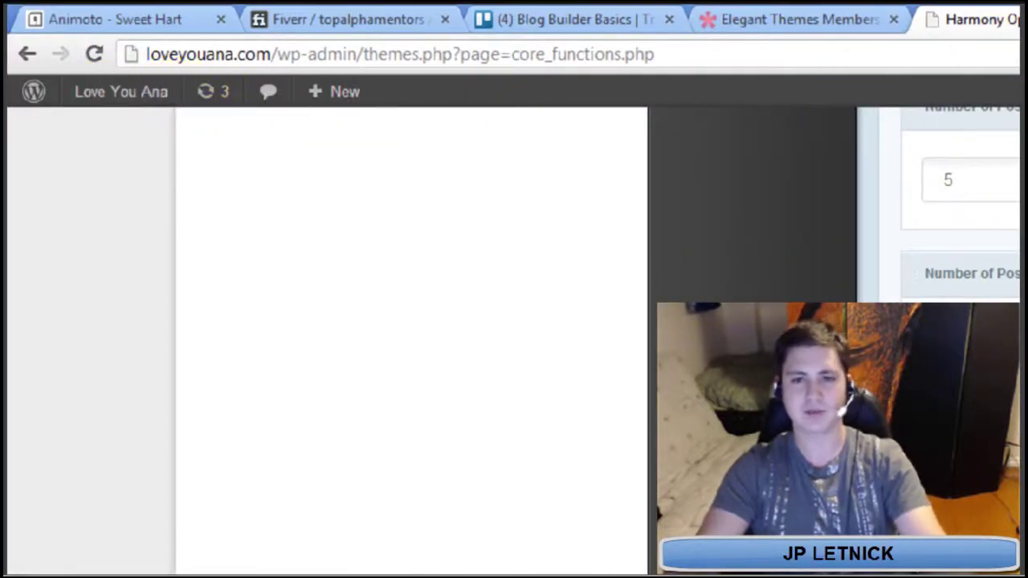
{"action": "left_click", "coordinate": [848, 14]}
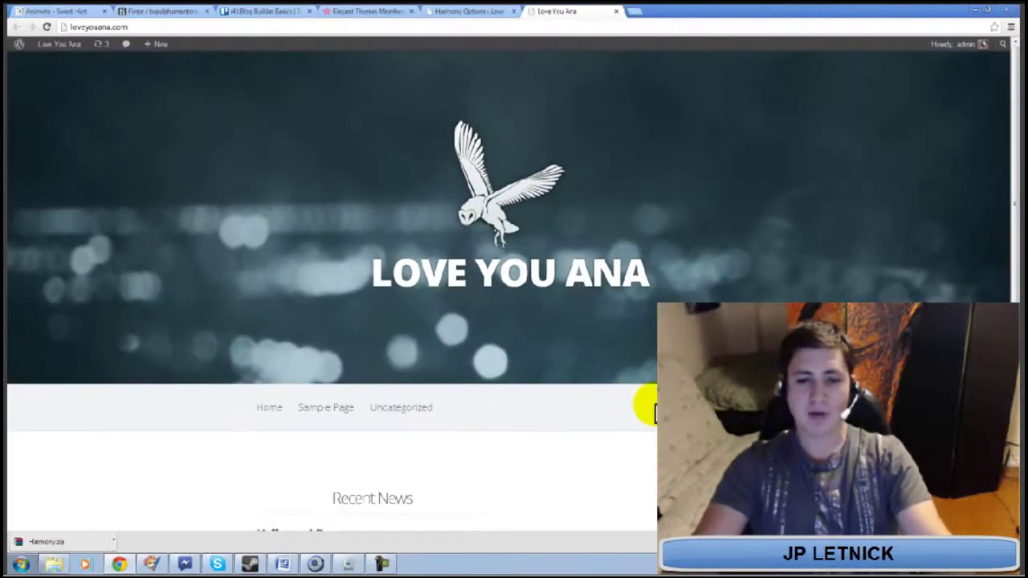
{"action": "scroll", "coordinate": [623, 366], "scroll_direction": "down", "scroll_amount": 3}
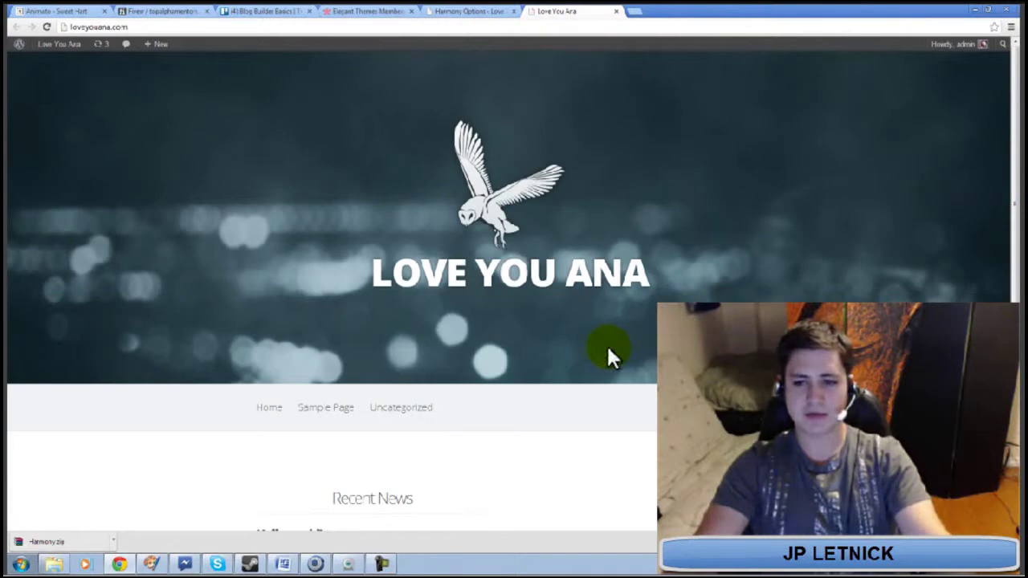
{"action": "scroll", "coordinate": [1016, 213], "scroll_direction": "down", "scroll_amount": 3}
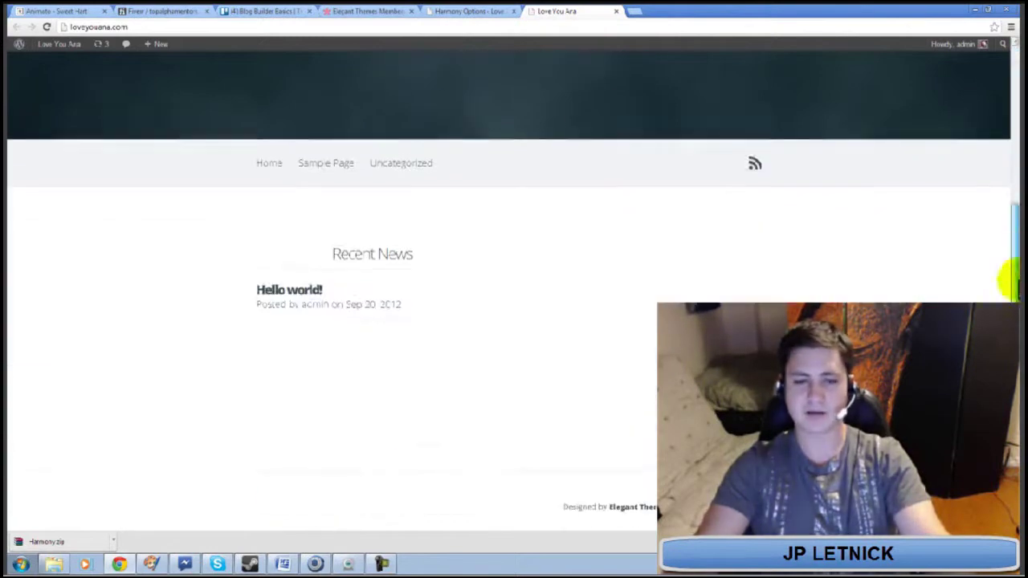
{"action": "left_click_drag", "start_coordinate": [1009, 276], "coordinate": [1013, 161]}
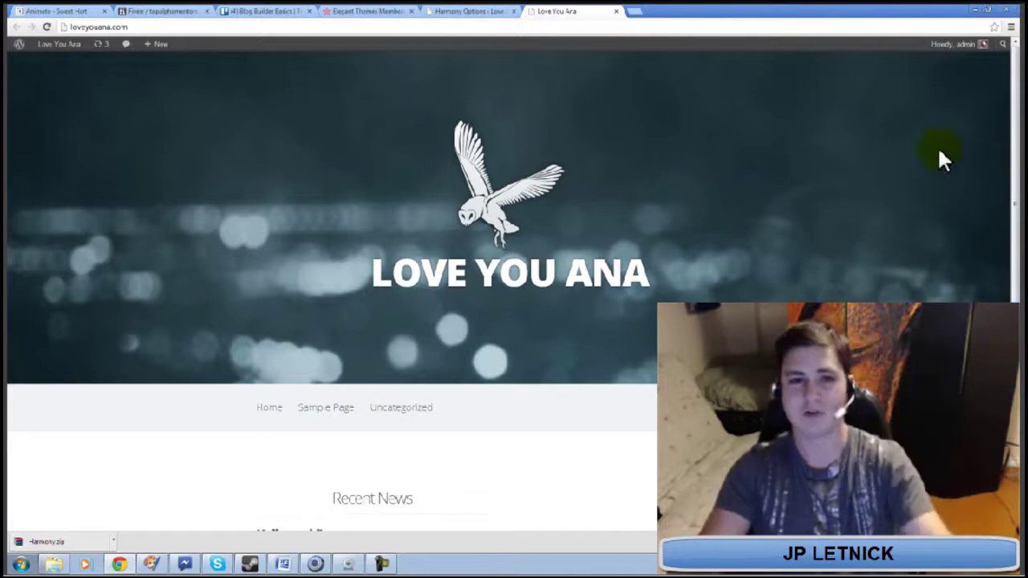
Switch back to the Harmony Options tab and scroll up through the ePanel
{"action": "left_click", "coordinate": [484, 10]}
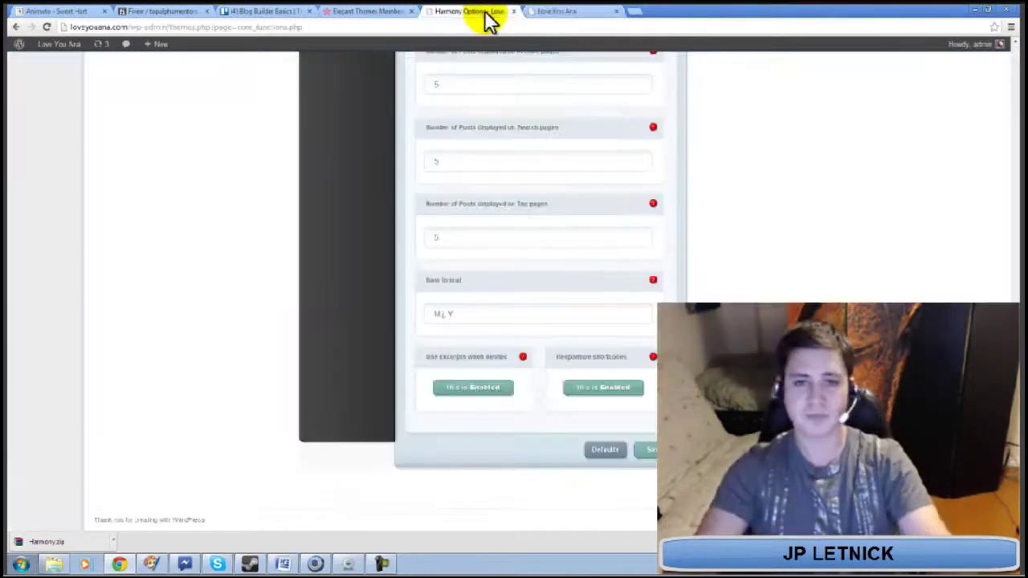
{"action": "scroll", "coordinate": [269, 276], "scroll_direction": "up", "scroll_amount": 3}
{"action": "scroll", "coordinate": [269, 276], "scroll_direction": "up", "scroll_amount": 10}
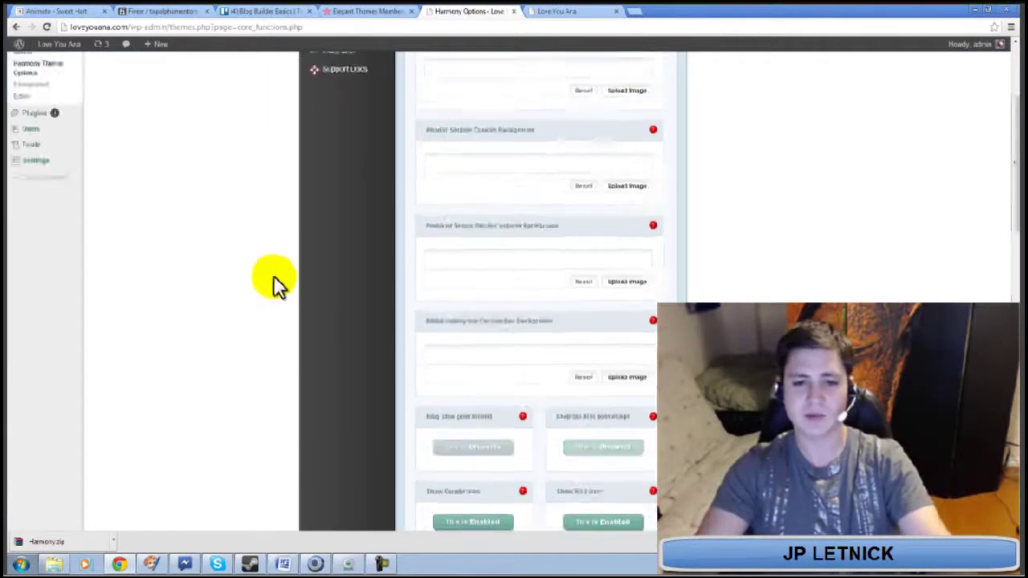